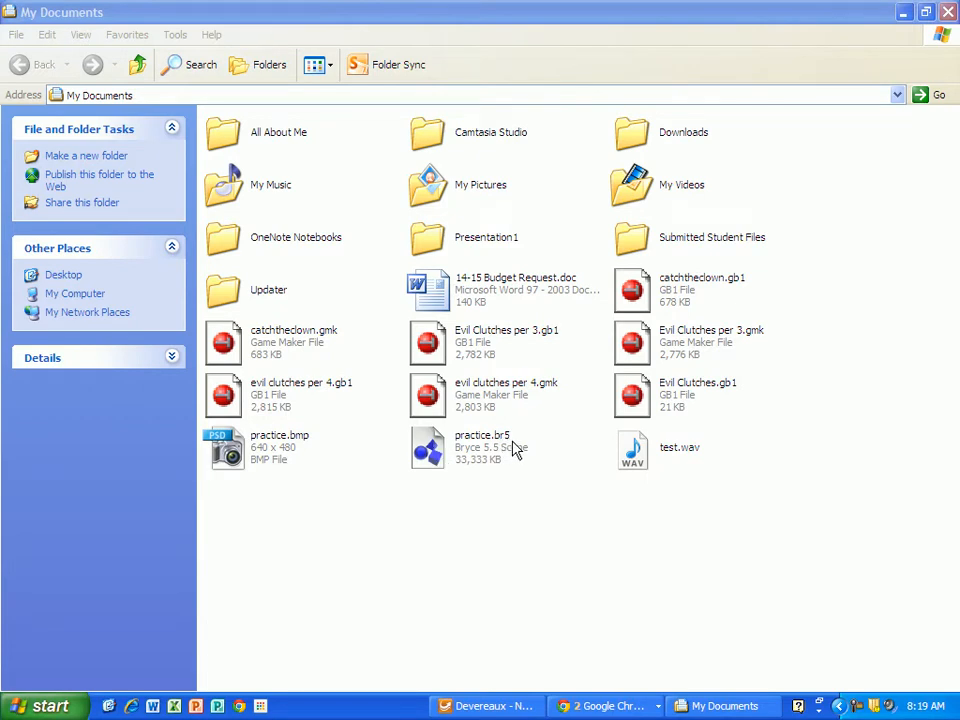
Step: Open the practice.br5 scene and check the installed Bryce Defaults object library without adding anything
double_click(434, 446)
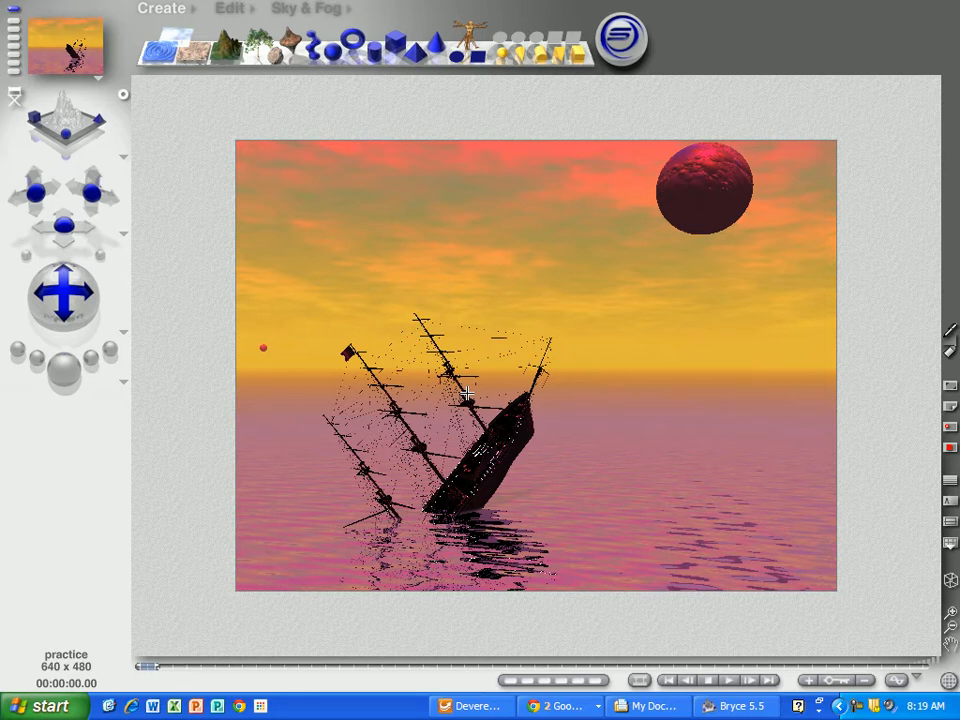
click(192, 14)
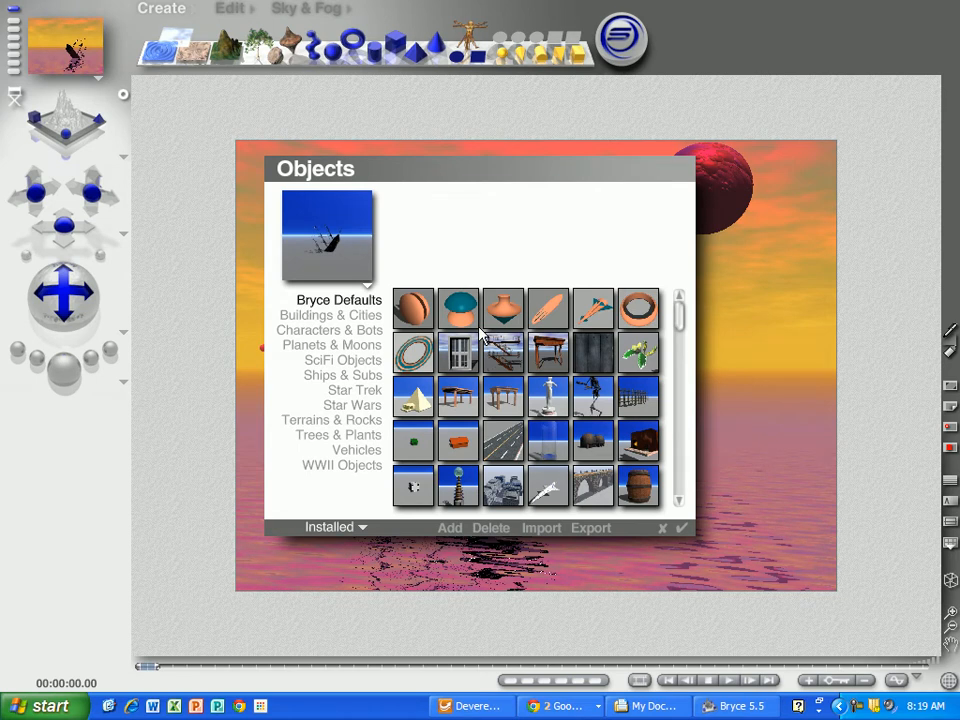
click(661, 528)
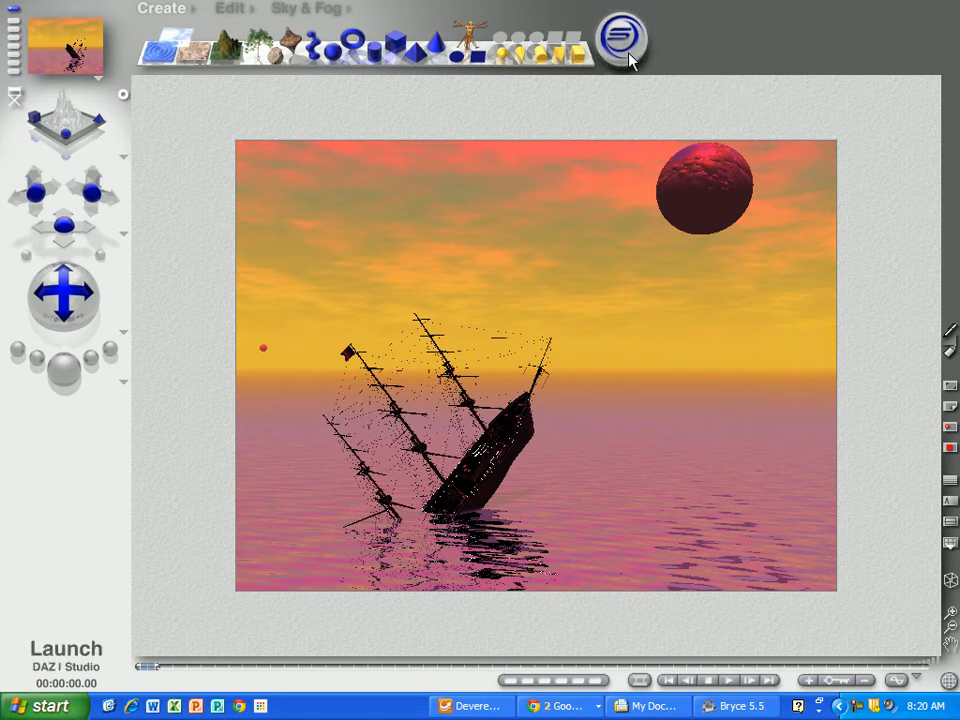
Step: Launch DAZ Studio from Bryce's object creation tools
click(229, 12)
click(312, 14)
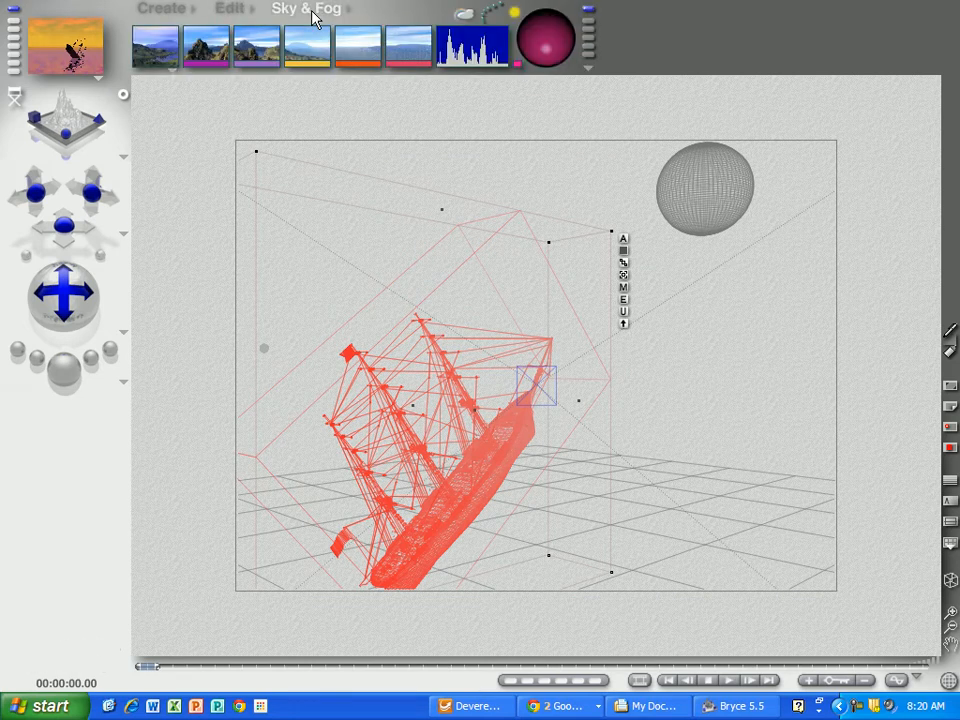
click(161, 12)
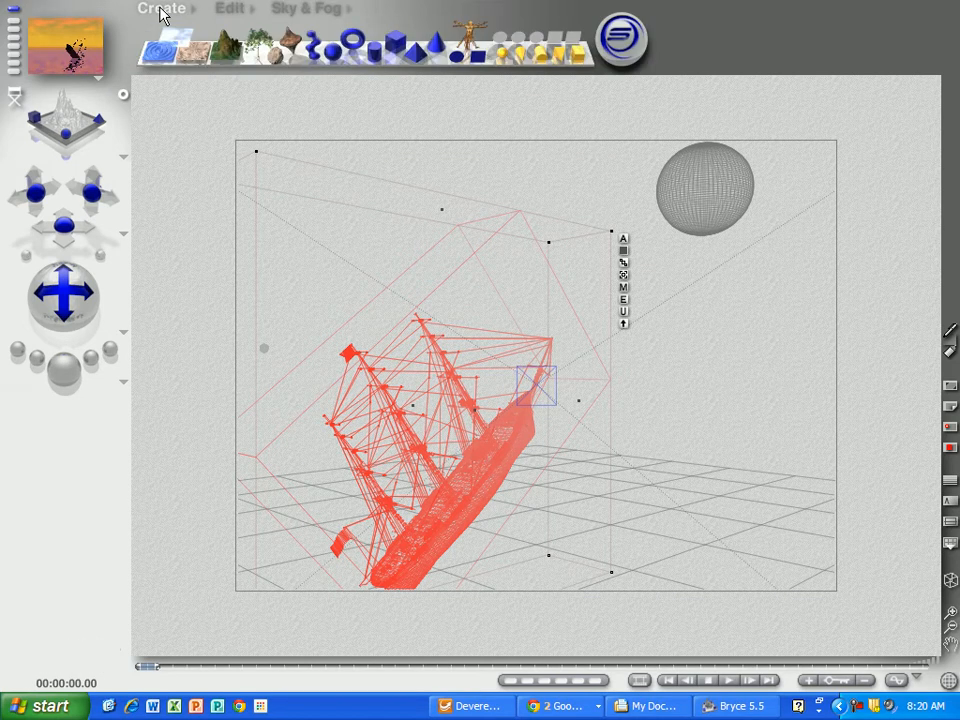
click(618, 50)
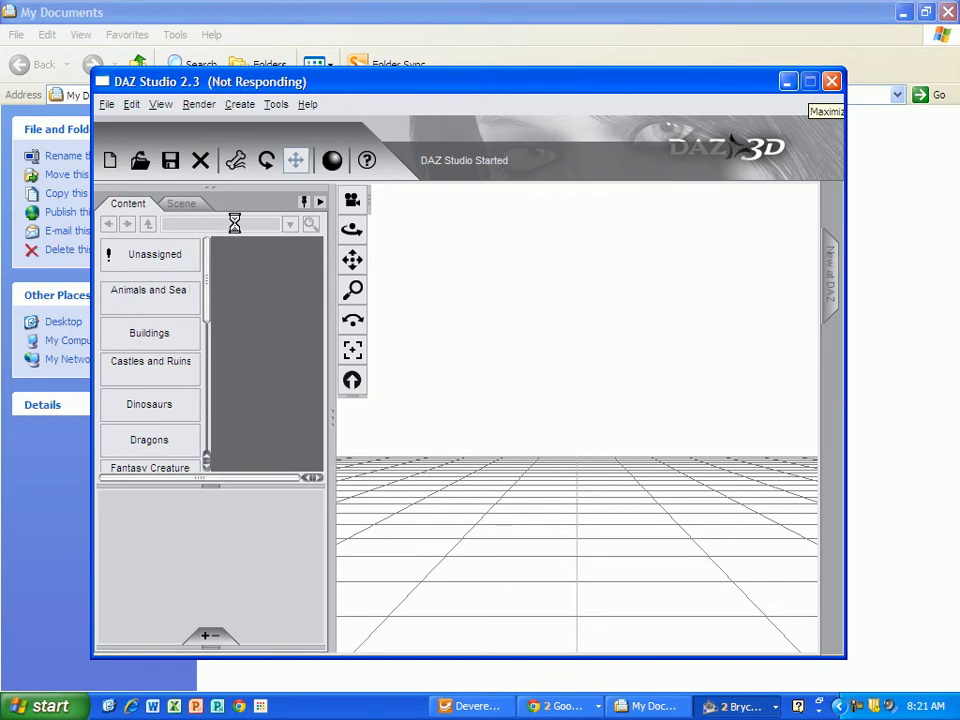
Step: Browse the content library's The Freak, Fantasy Creature and Animals and Sea categories for available models
click(206, 352)
drag(206, 361, 208, 401)
click(198, 399)
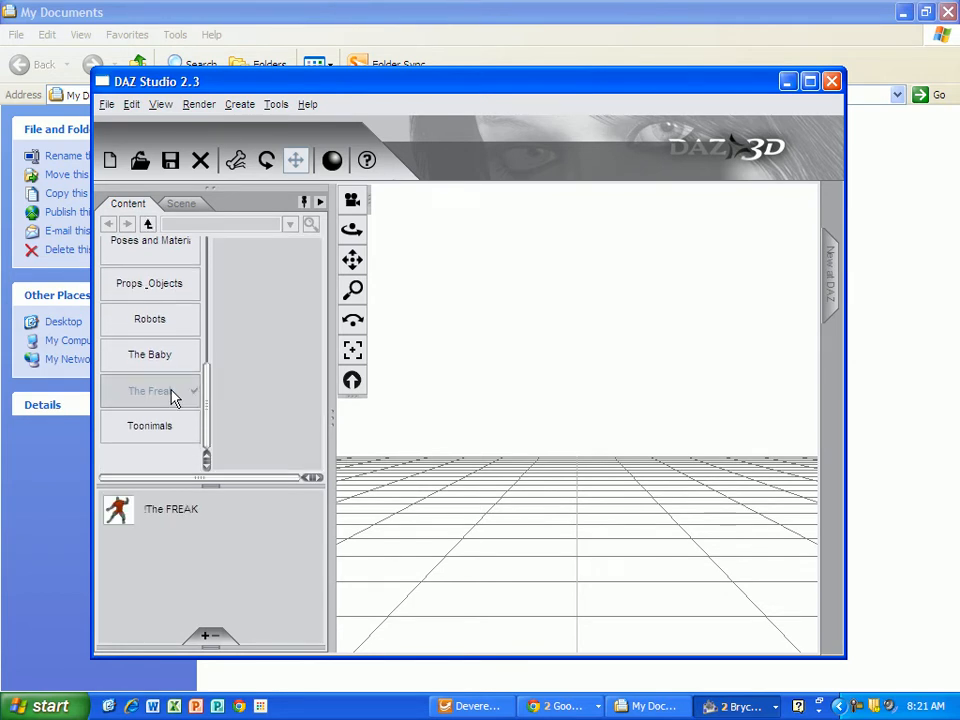
click(189, 396)
drag(208, 399, 214, 318)
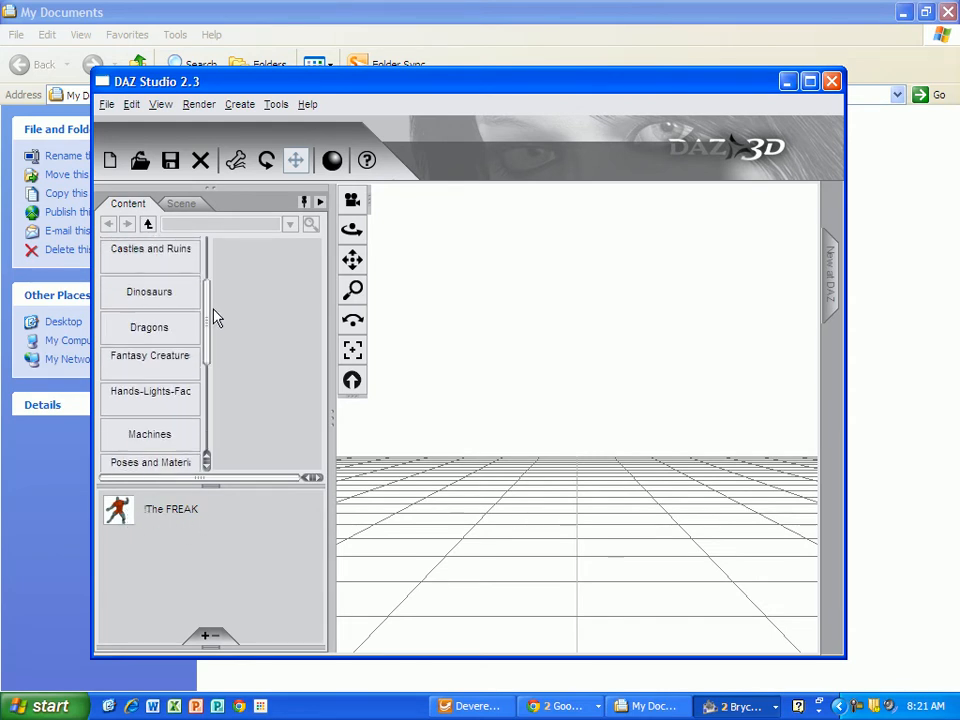
click(162, 368)
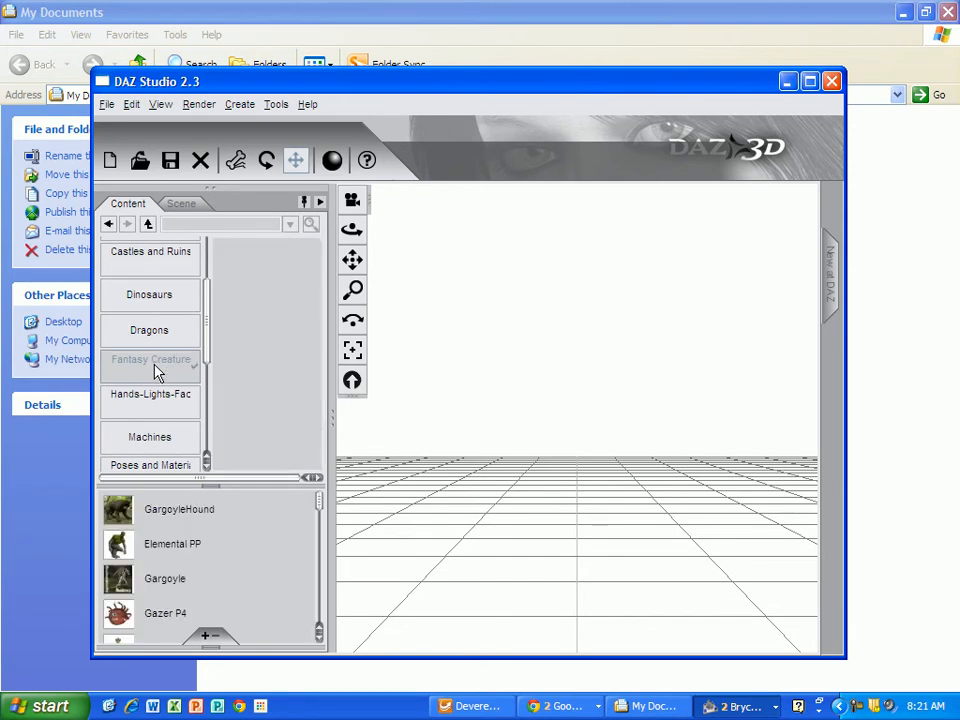
drag(320, 507, 320, 566)
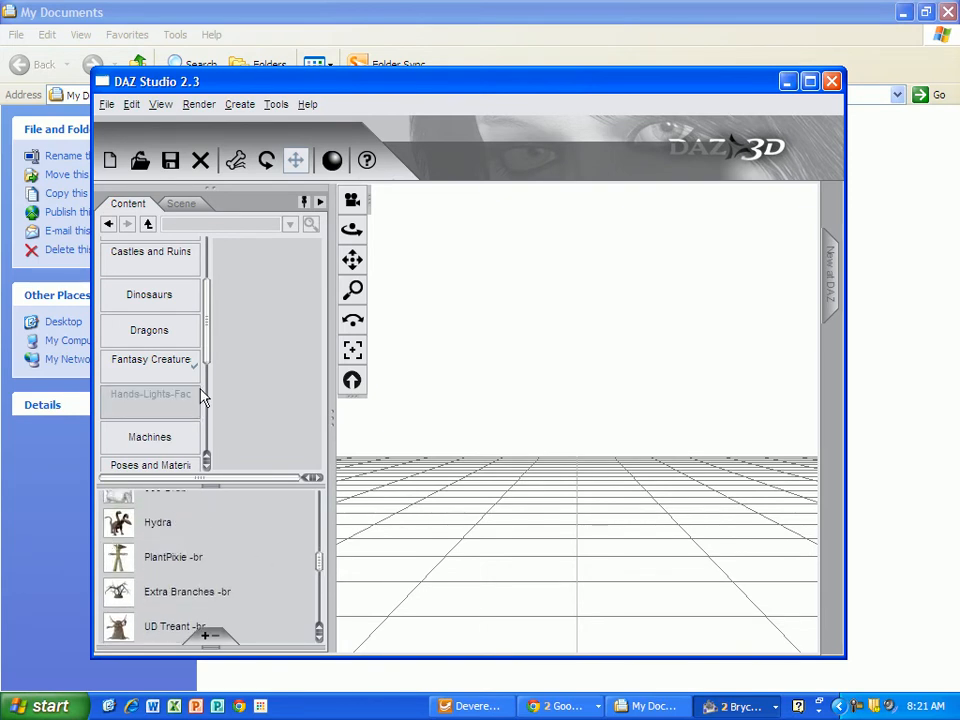
scroll(210, 355, up, 1)
scroll(209, 340, up, 2)
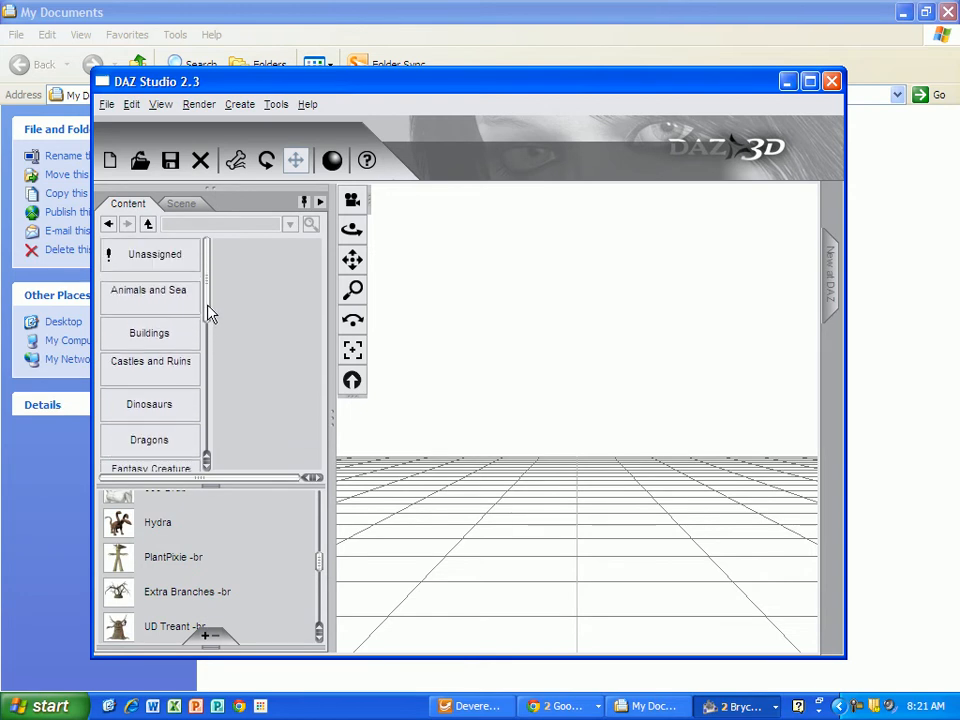
click(188, 301)
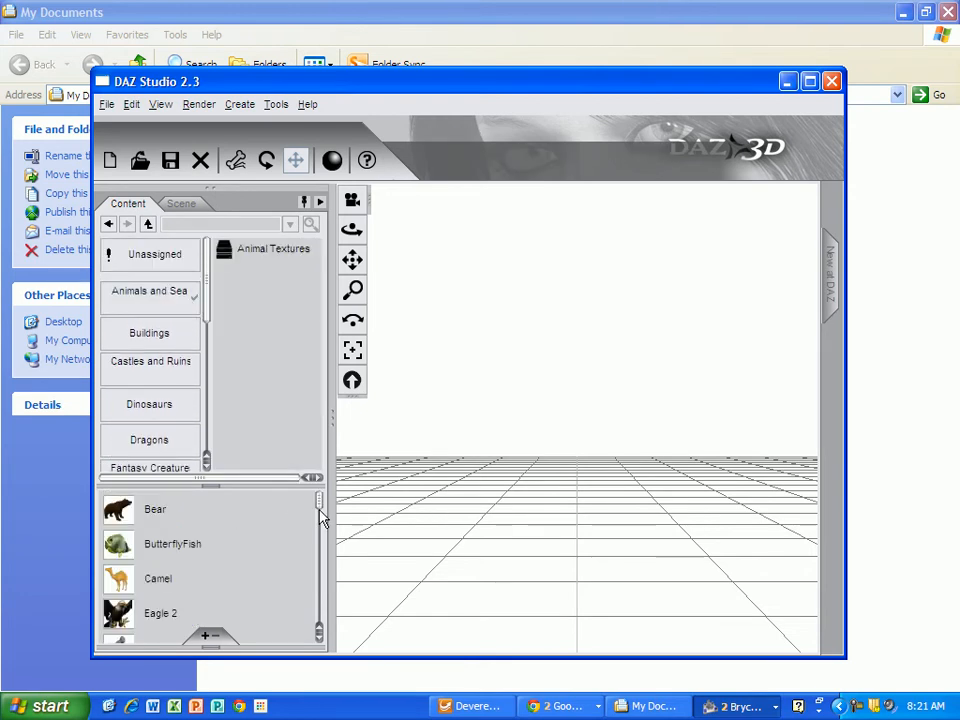
drag(319, 506, 315, 620)
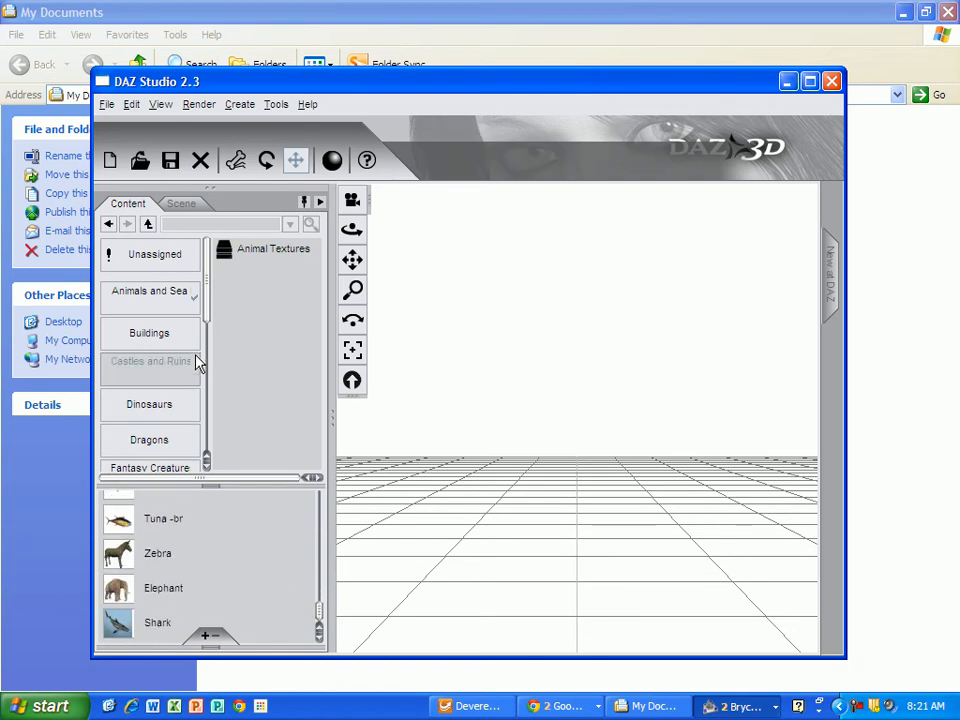
Step: Load the Hydra model from the Fantasy Creature category and frame the whole figure
drag(209, 318, 214, 347)
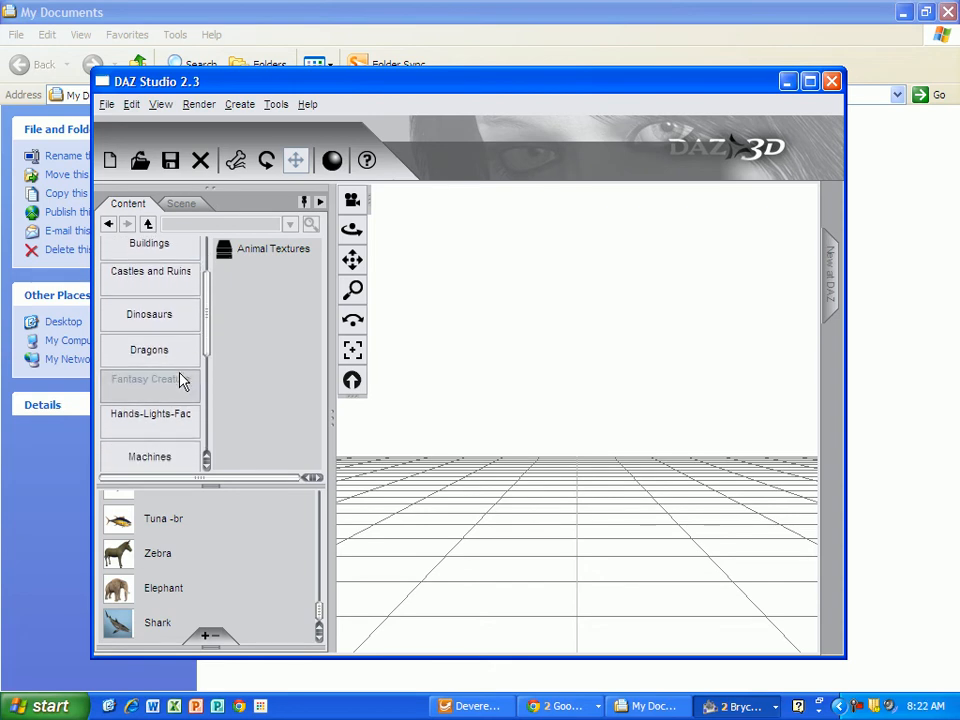
click(181, 381)
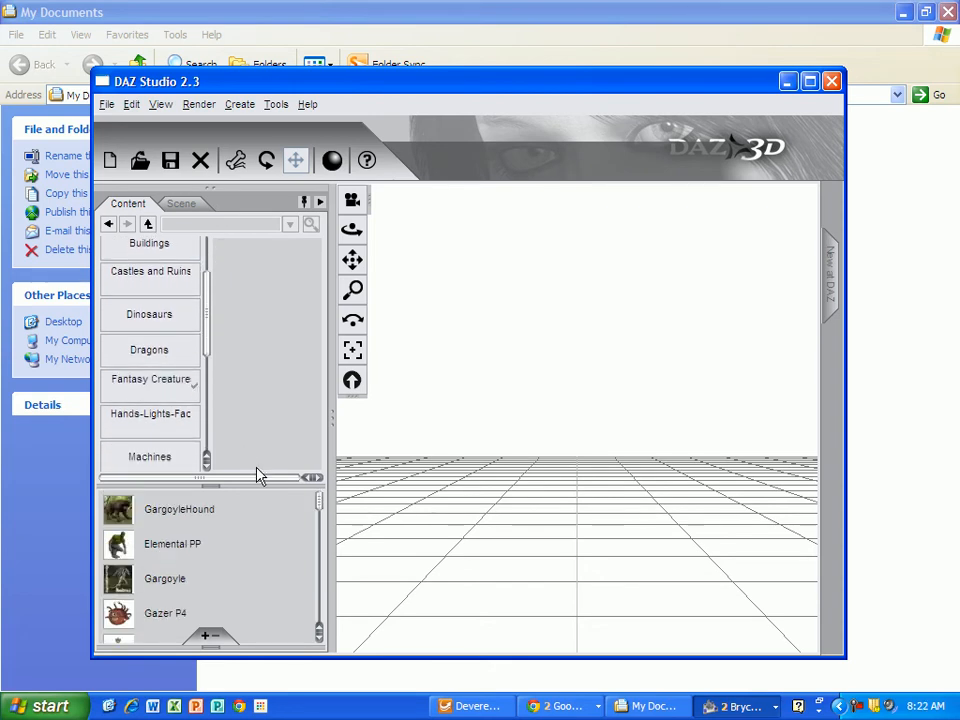
drag(319, 505, 313, 563)
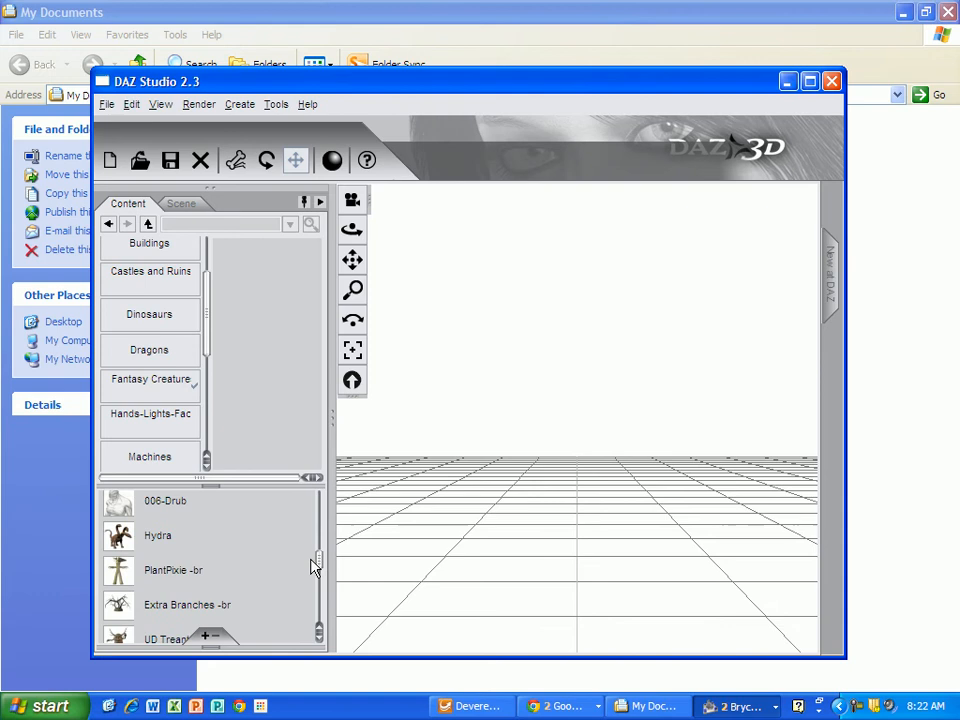
double_click(123, 538)
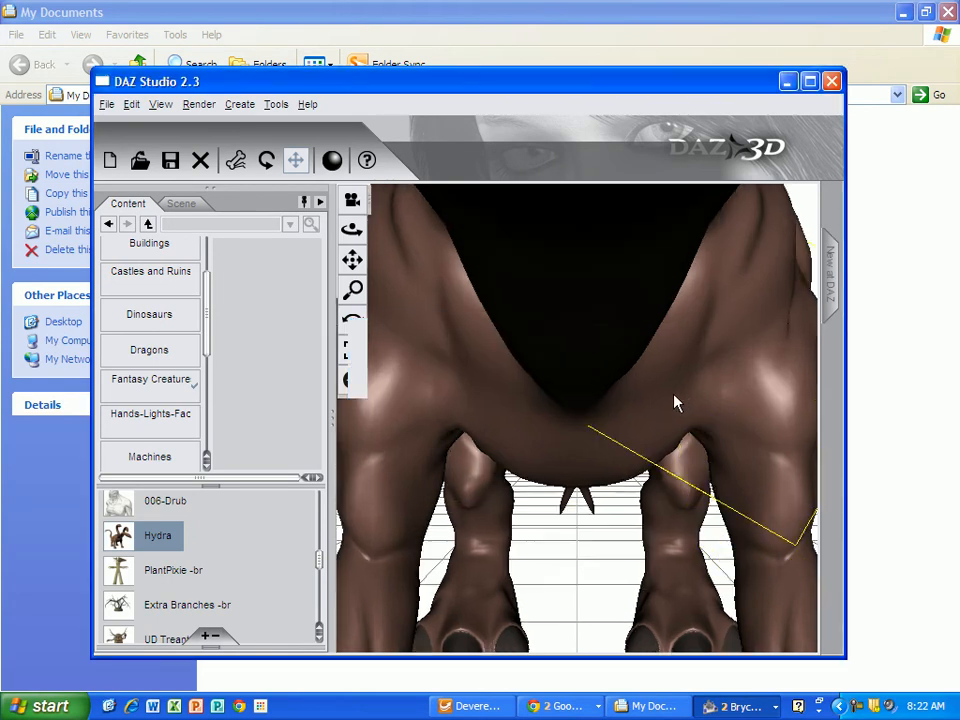
scroll(675, 402, down, 4)
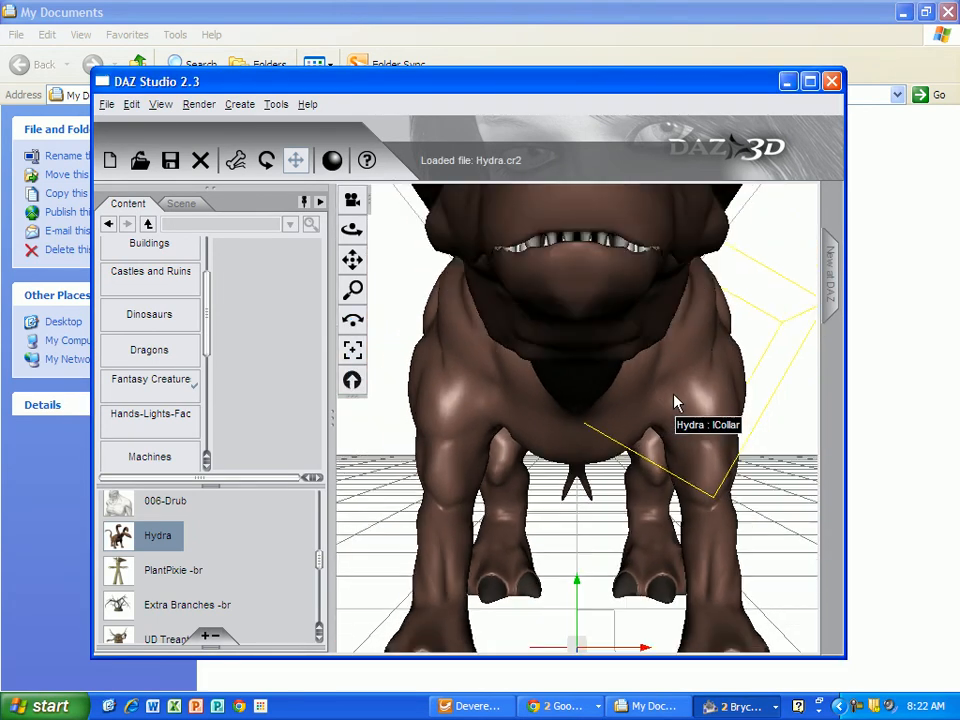
scroll(675, 402, down, 5)
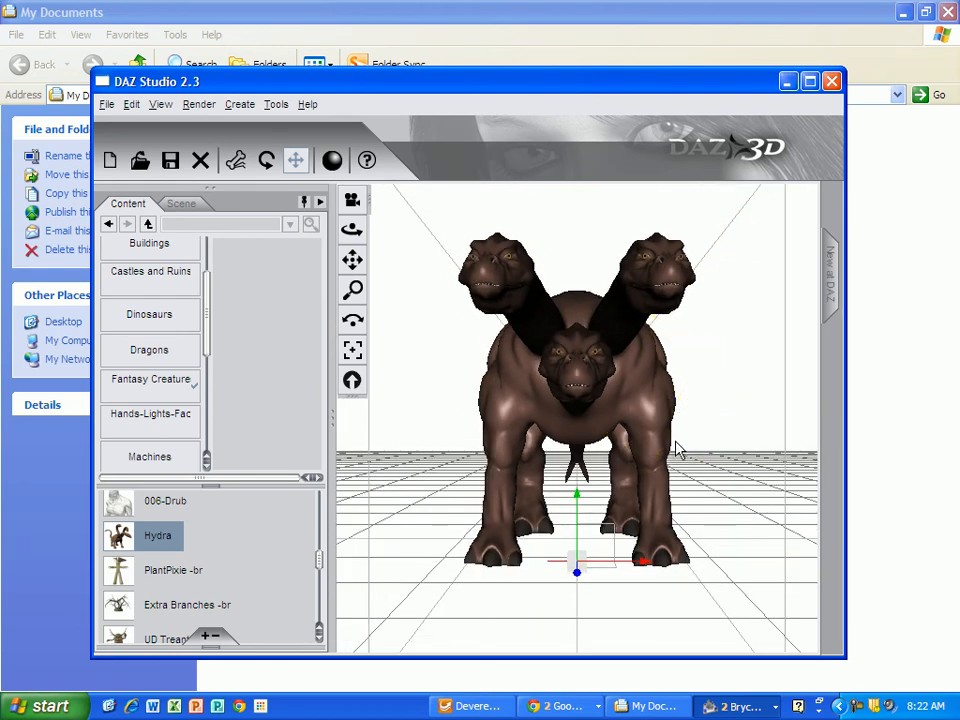
Step: Pose the Hydra's heads by pulling the two outer heads outward to the sides and the middle head down
click(699, 428)
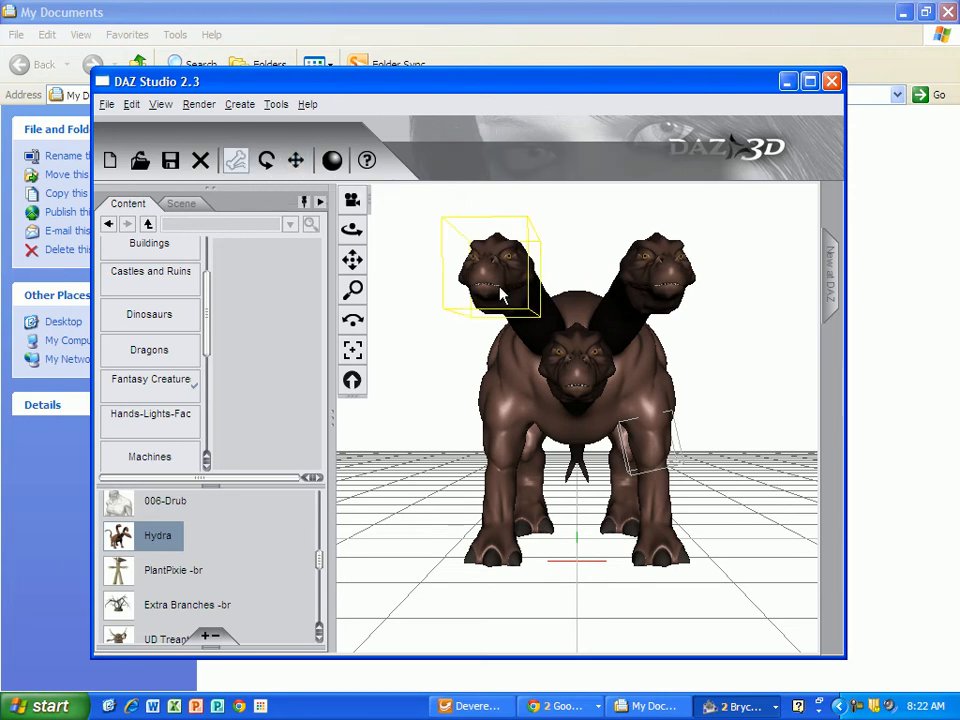
drag(439, 317, 472, 284)
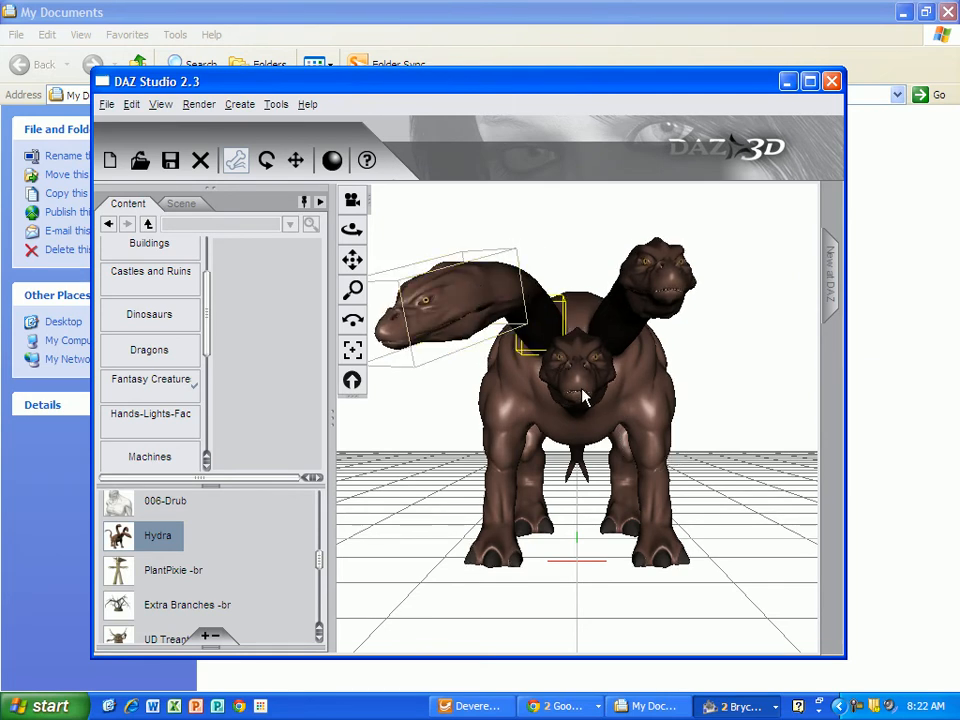
drag(578, 403, 580, 440)
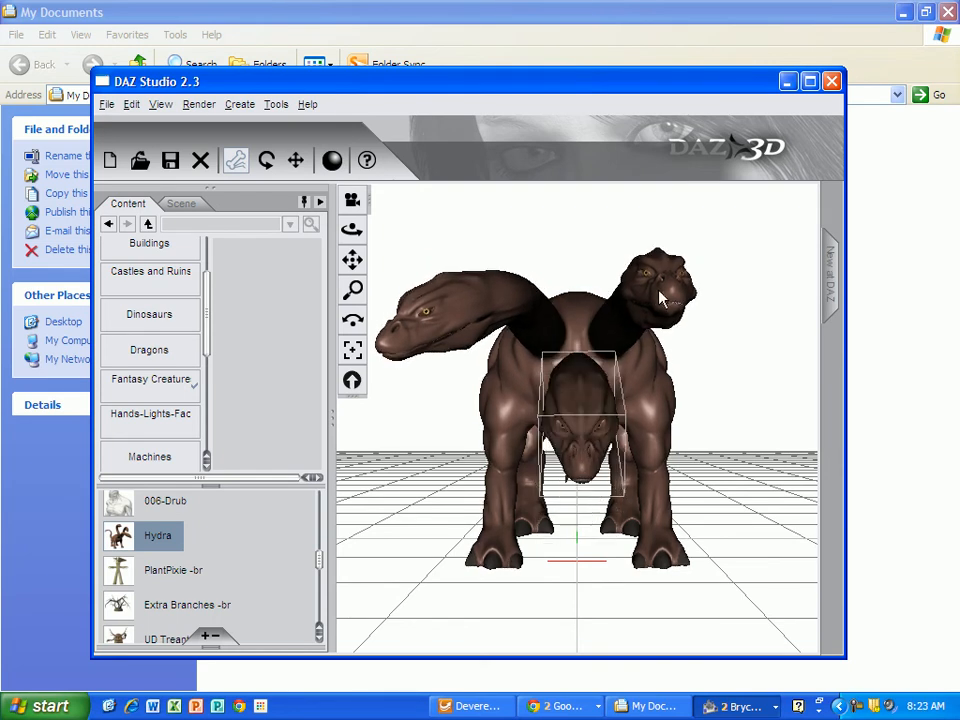
drag(714, 275, 735, 281)
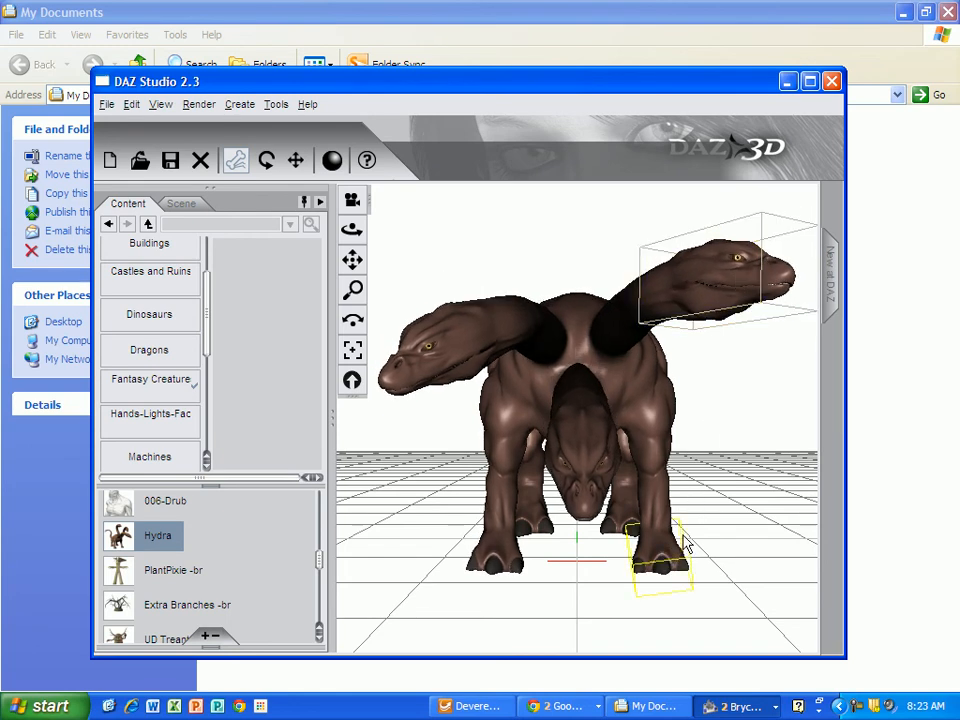
Step: Raise both of the Hydra's front legs outward and rotate one lower foreleg further up
drag(707, 512, 745, 472)
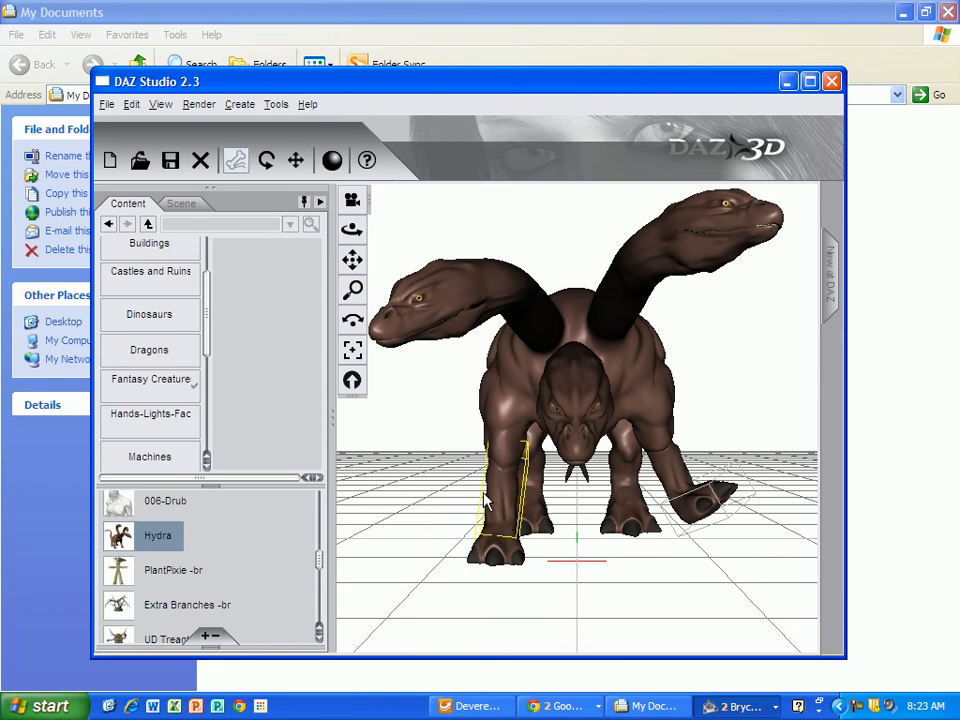
drag(487, 503, 483, 470)
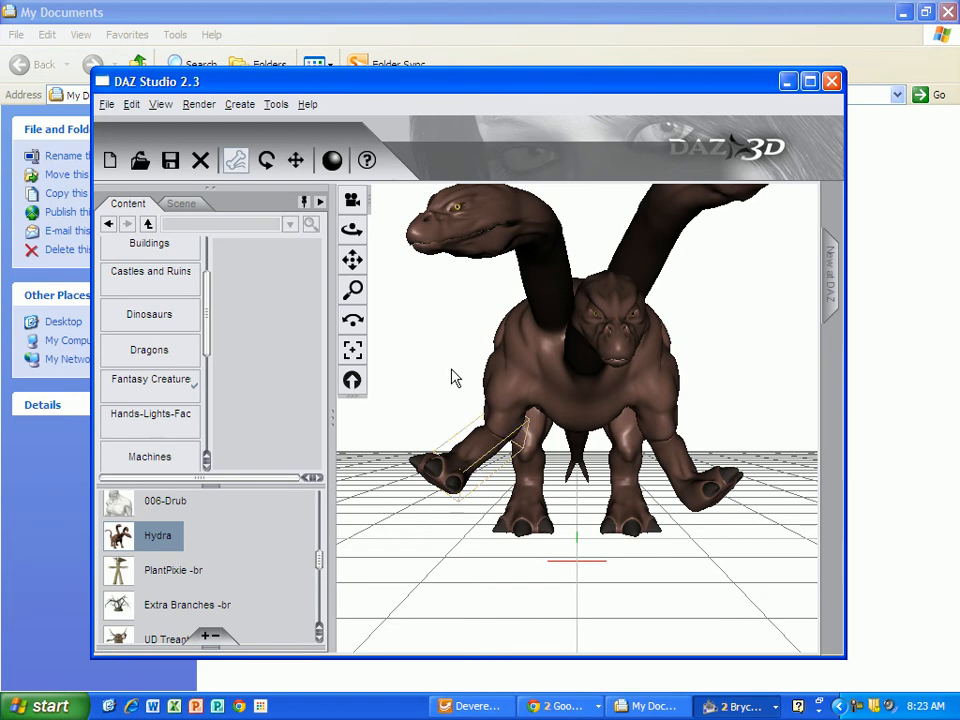
click(268, 162)
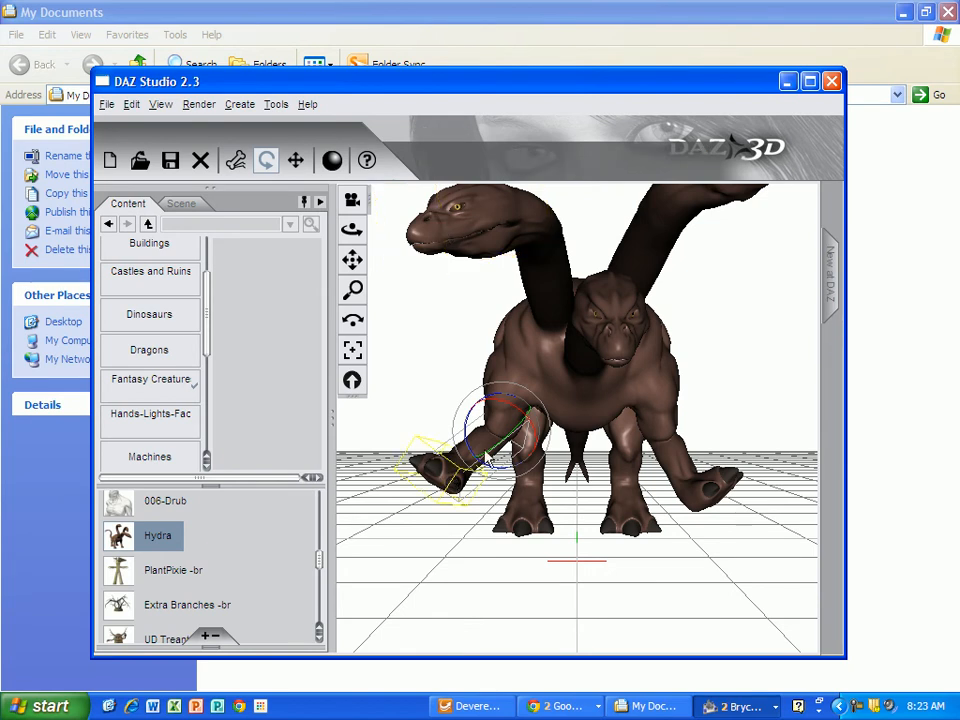
drag(518, 455, 467, 429)
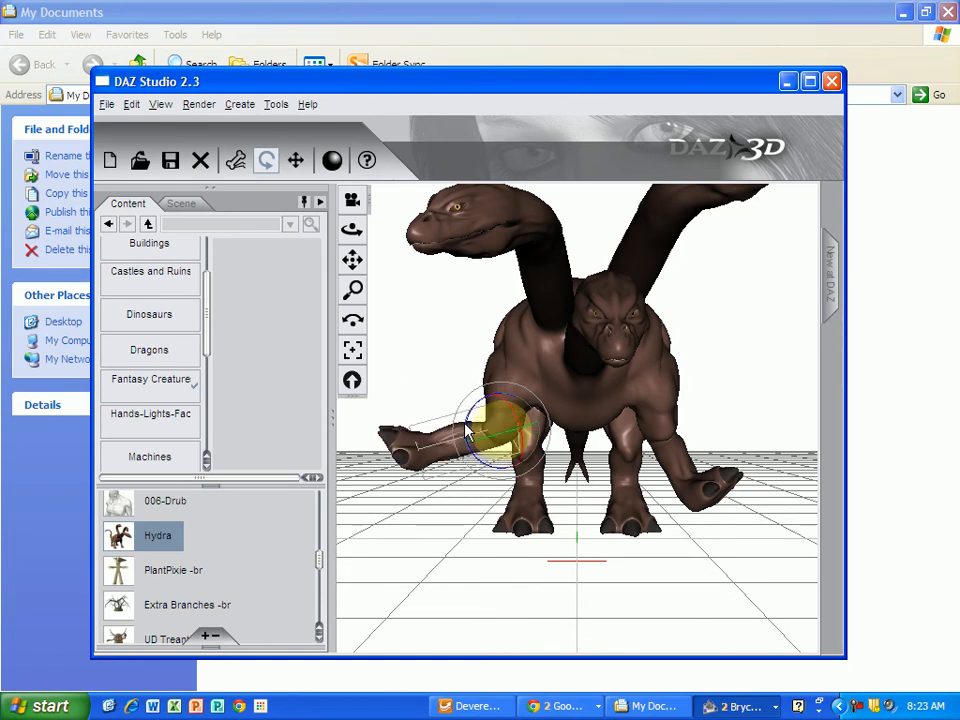
Step: Rotate the Hydra's middle head downward, turn it to one side and tilt it
click(606, 303)
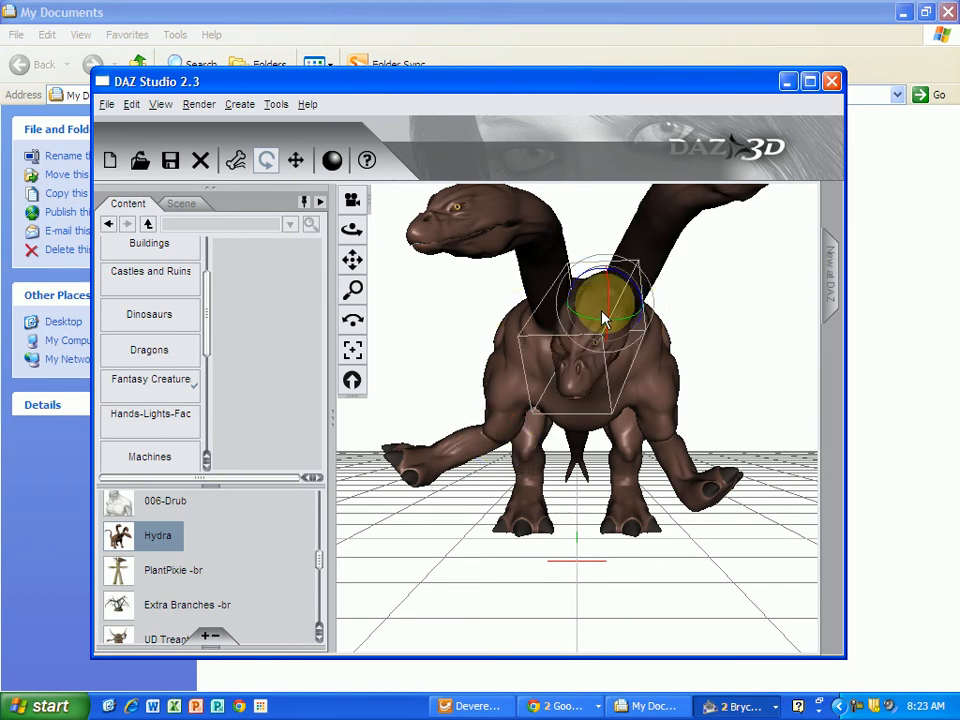
mouse_move(606, 321)
mouse_down()
mouse_move(638, 288)
mouse_move(596, 257)
mouse_move(579, 223)
mouse_move(619, 193)
mouse_move(607, 340)
mouse_move(617, 237)
mouse_move(606, 309)
mouse_move(560, 320)
mouse_move(506, 315)
mouse_move(628, 343)
mouse_move(608, 343)
mouse_up()
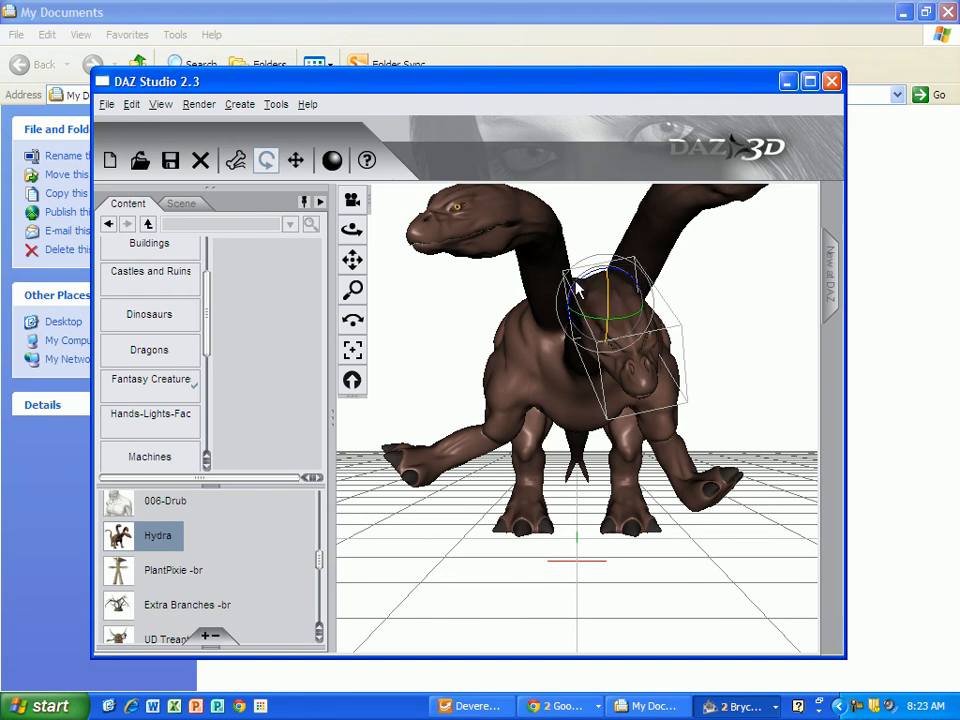
drag(575, 290, 560, 376)
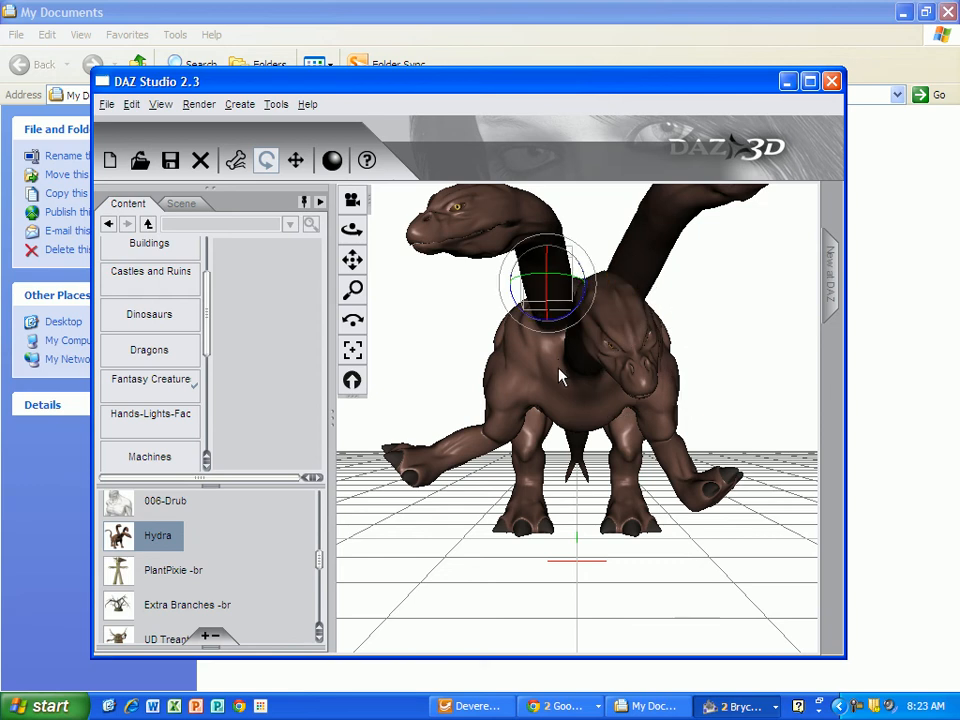
click(616, 316)
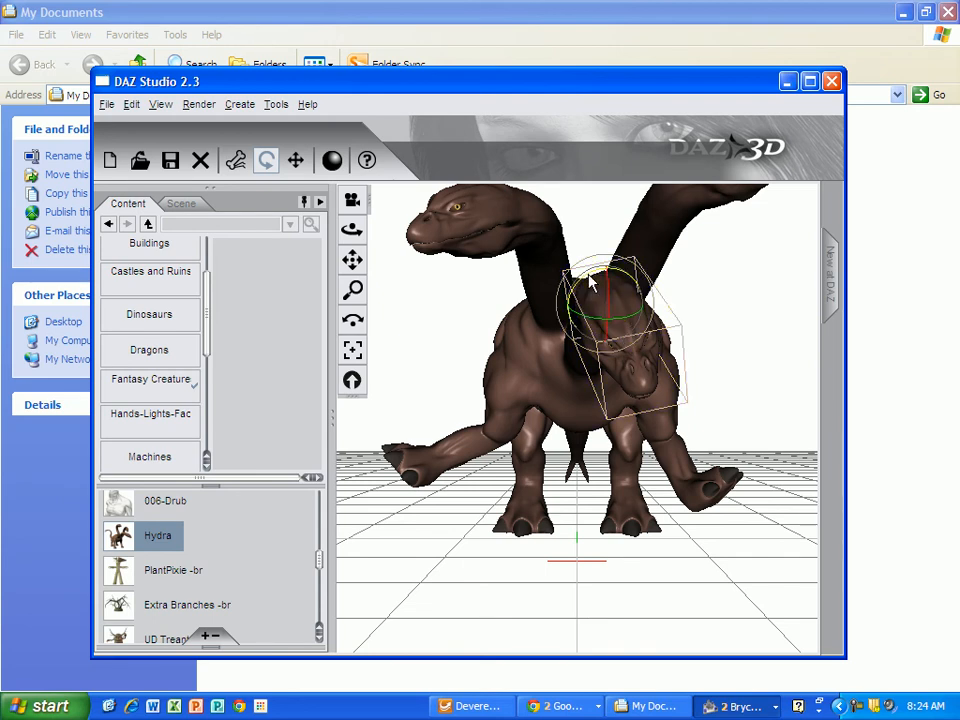
drag(590, 283, 546, 313)
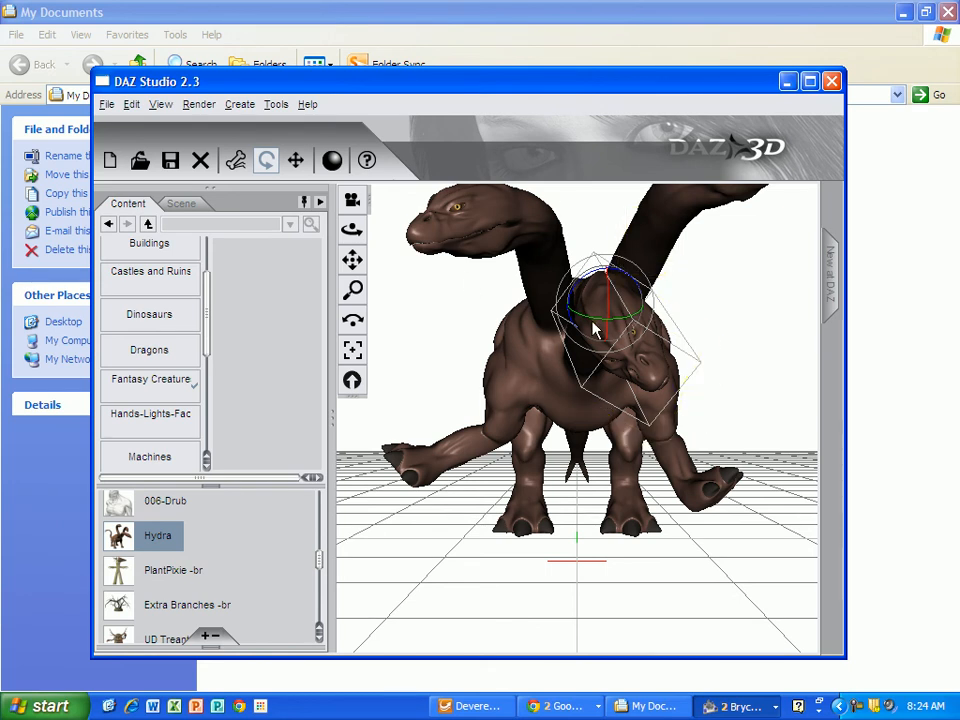
Step: Close DAZ Studio to bring the posed Hydra into Bryce, and move it away from the ship to below the moon
click(833, 84)
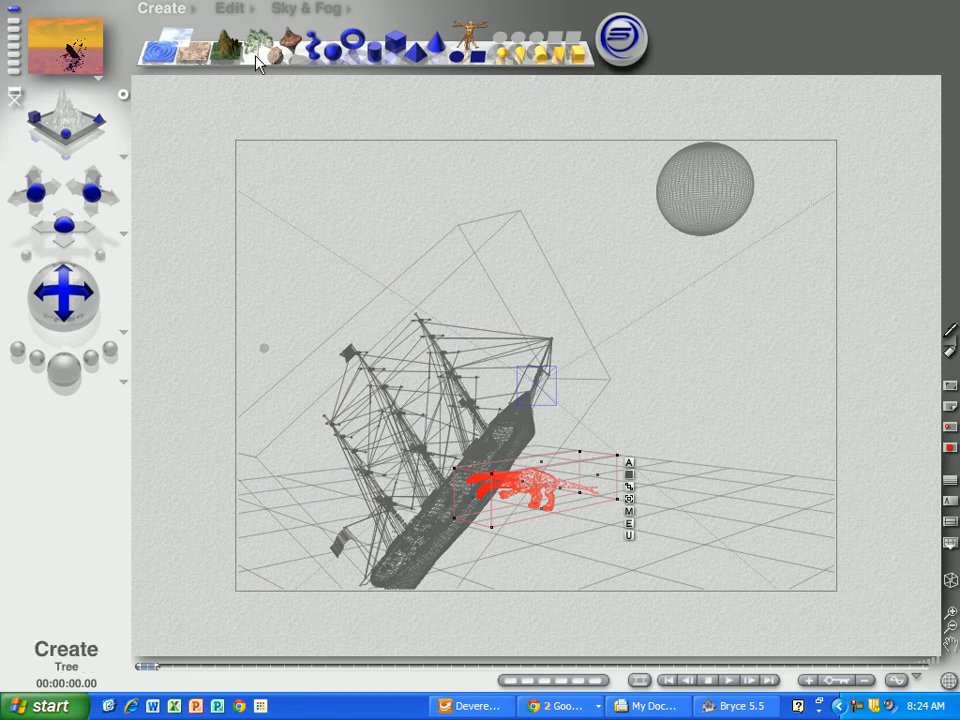
click(228, 12)
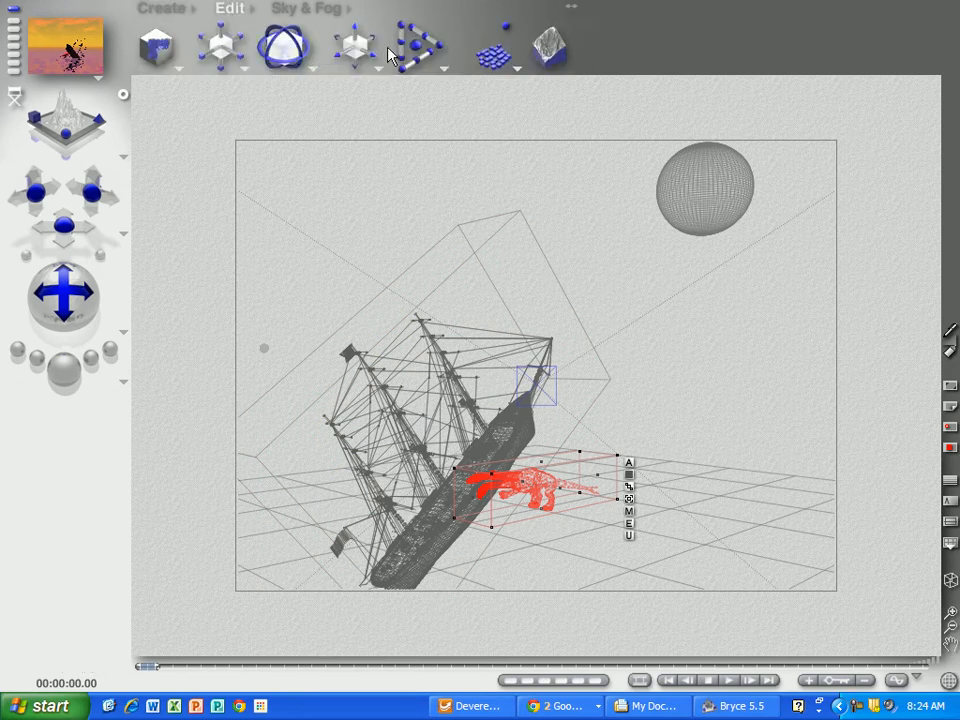
drag(373, 43, 434, 43)
drag(355, 31, 420, 27)
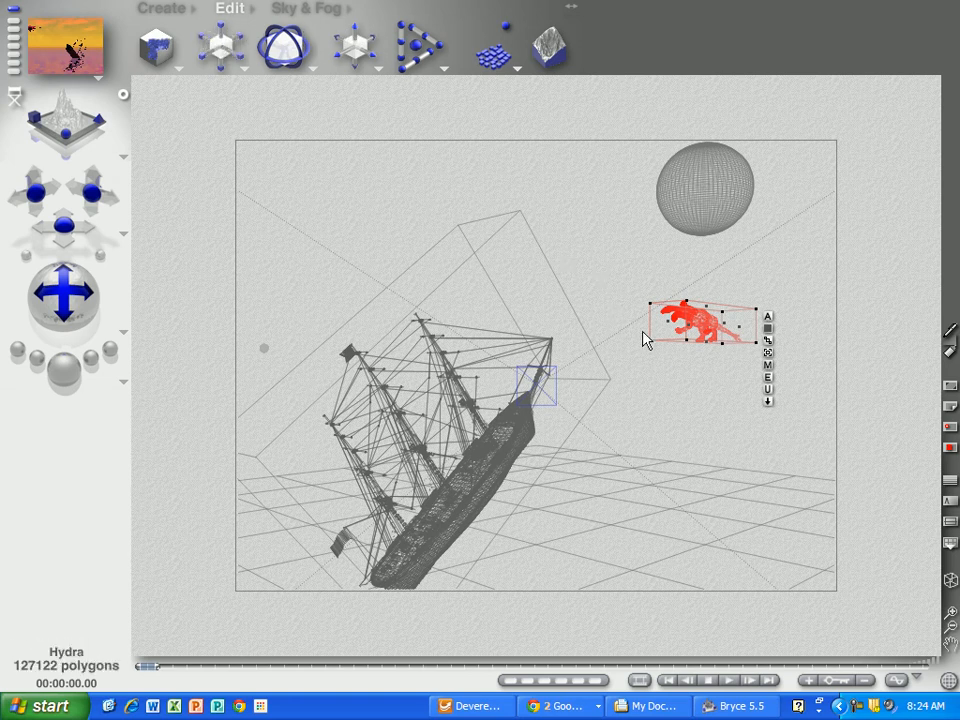
Step: Enlarge the Hydra below the moon to roughly twice its size, render the scene to check it, and return to the wireframe view
drag(654, 349, 718, 321)
drag(641, 339, 721, 331)
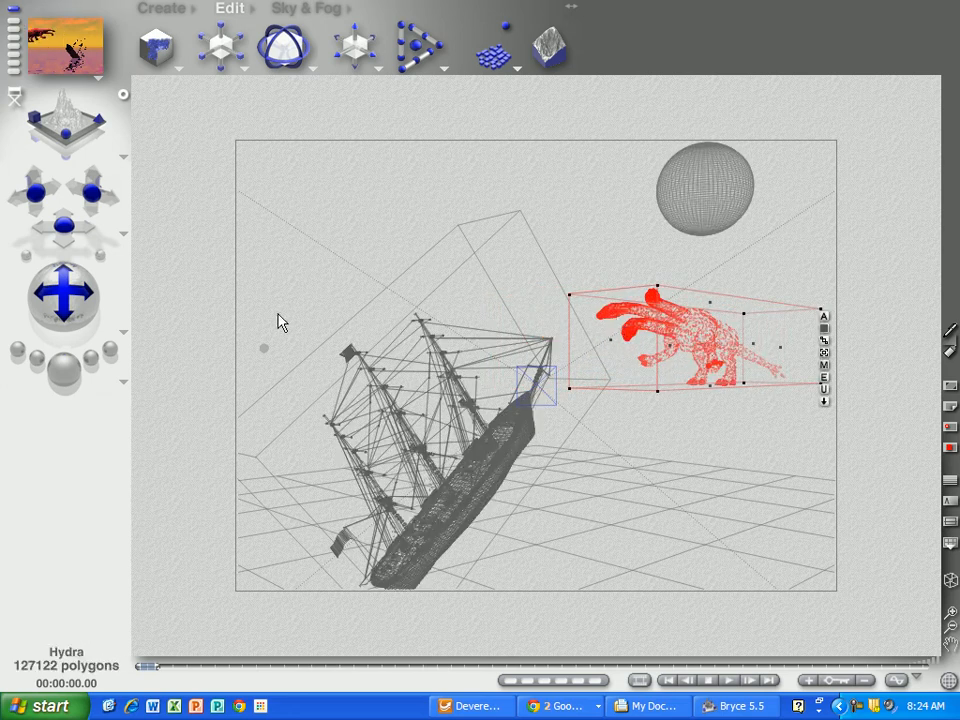
click(63, 372)
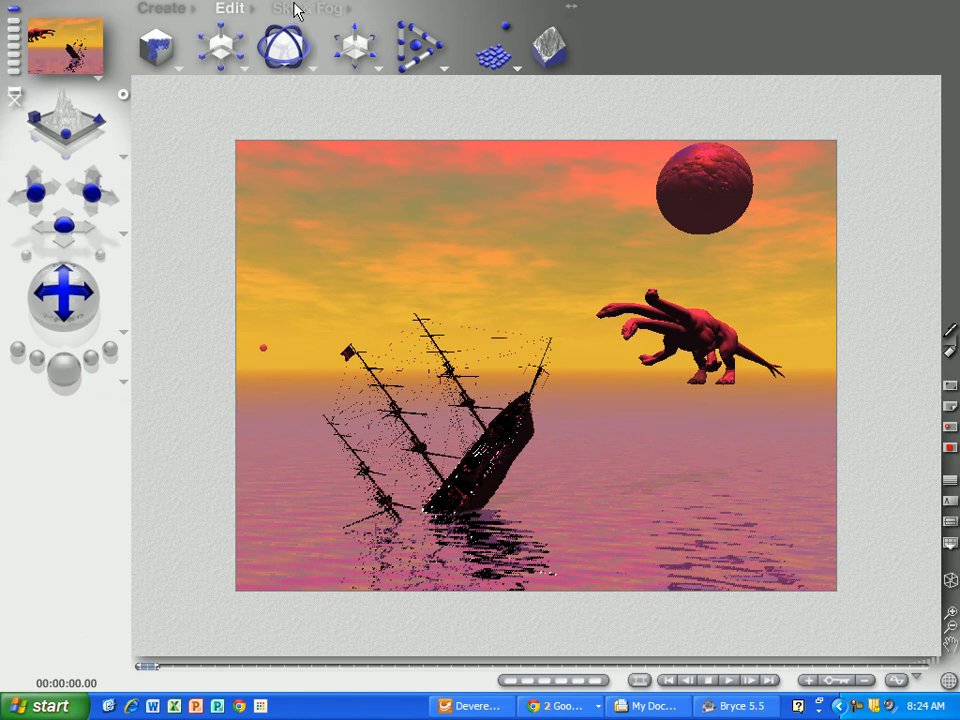
key(Escape)
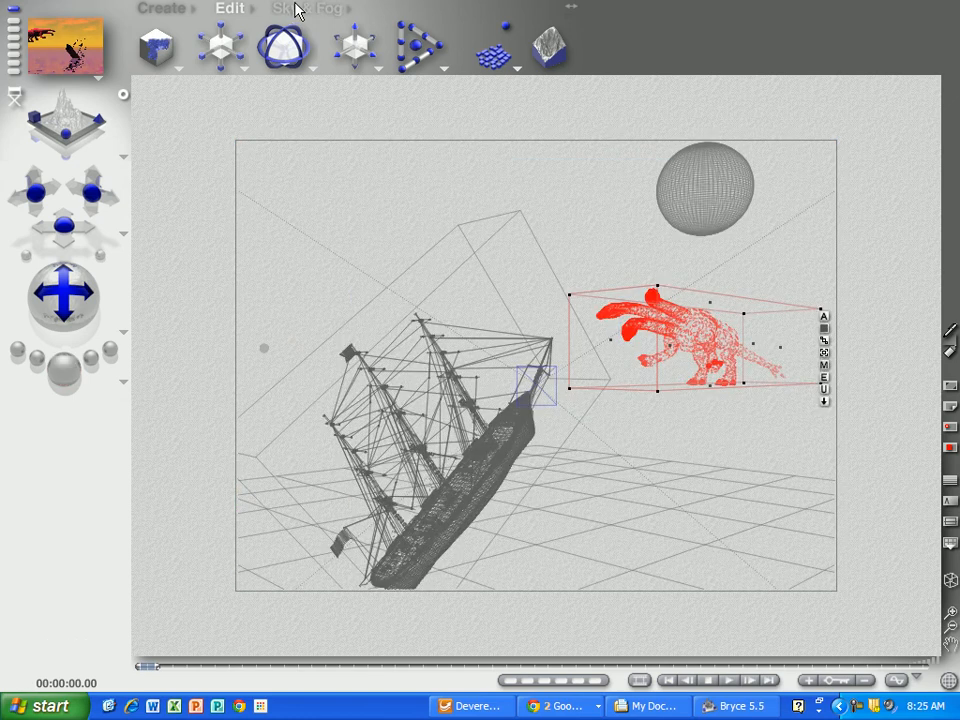
Step: Apply the Aqua Purple Paradise sky preset to the scene, test-render it, and return to the wireframe view
click(349, 11)
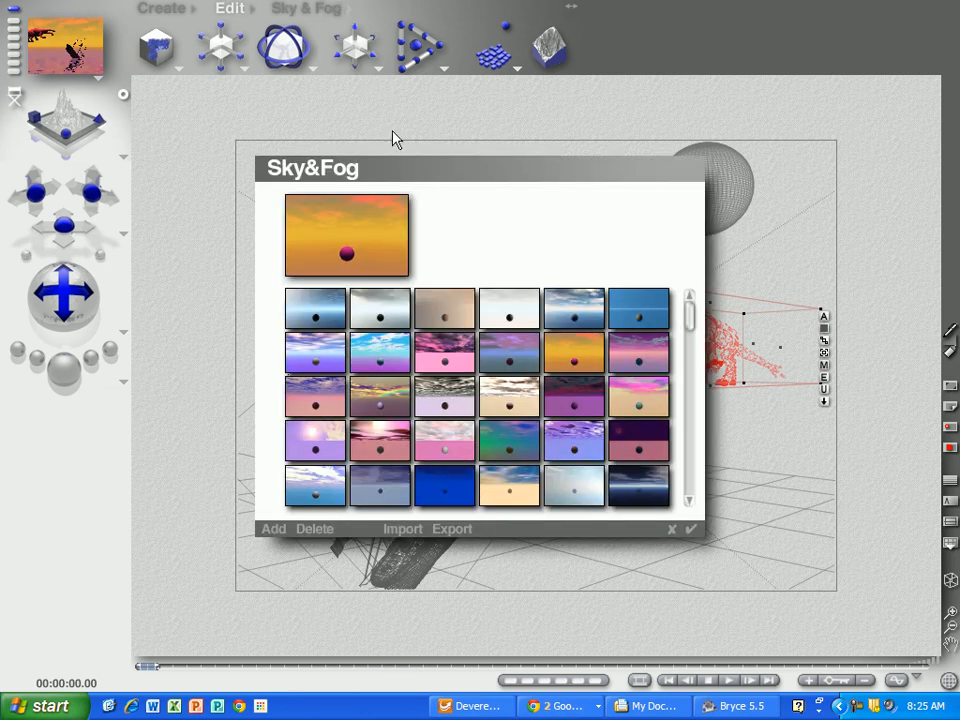
click(391, 355)
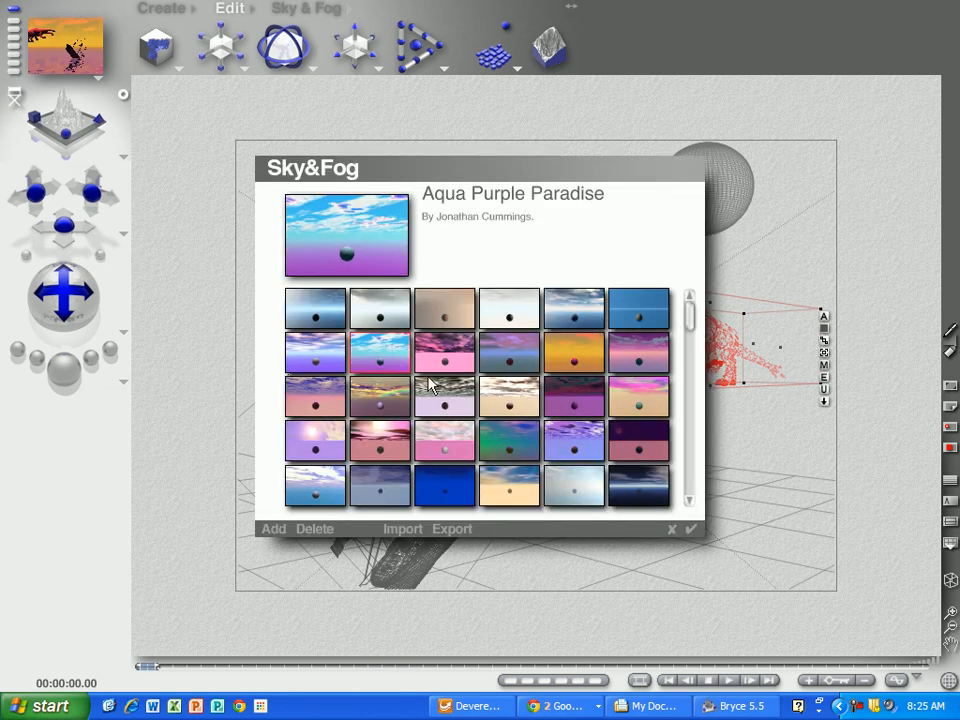
click(690, 530)
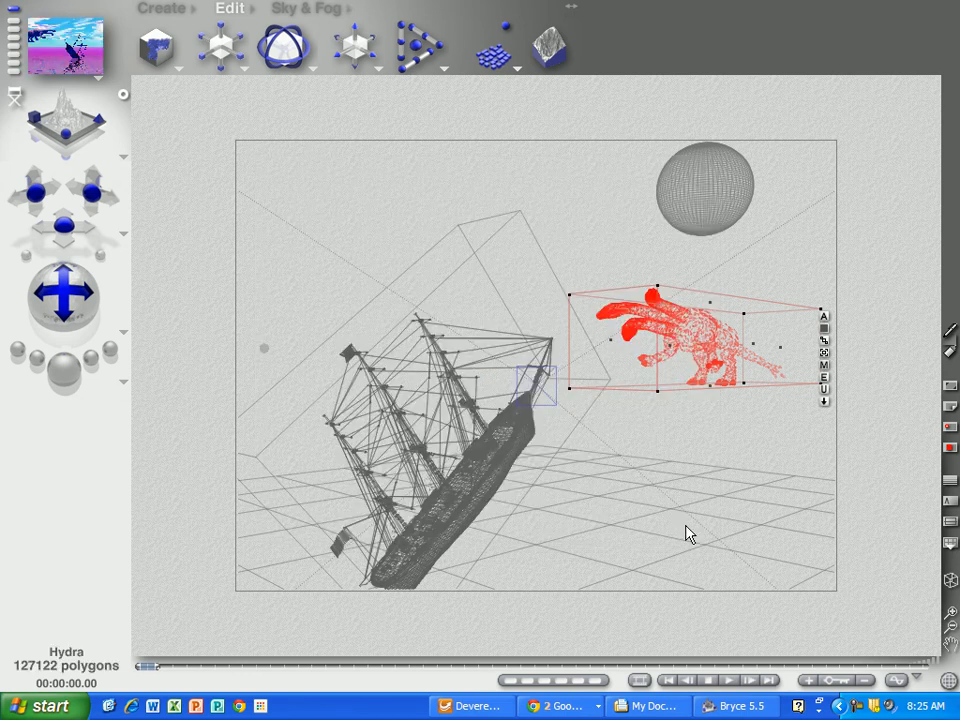
click(67, 369)
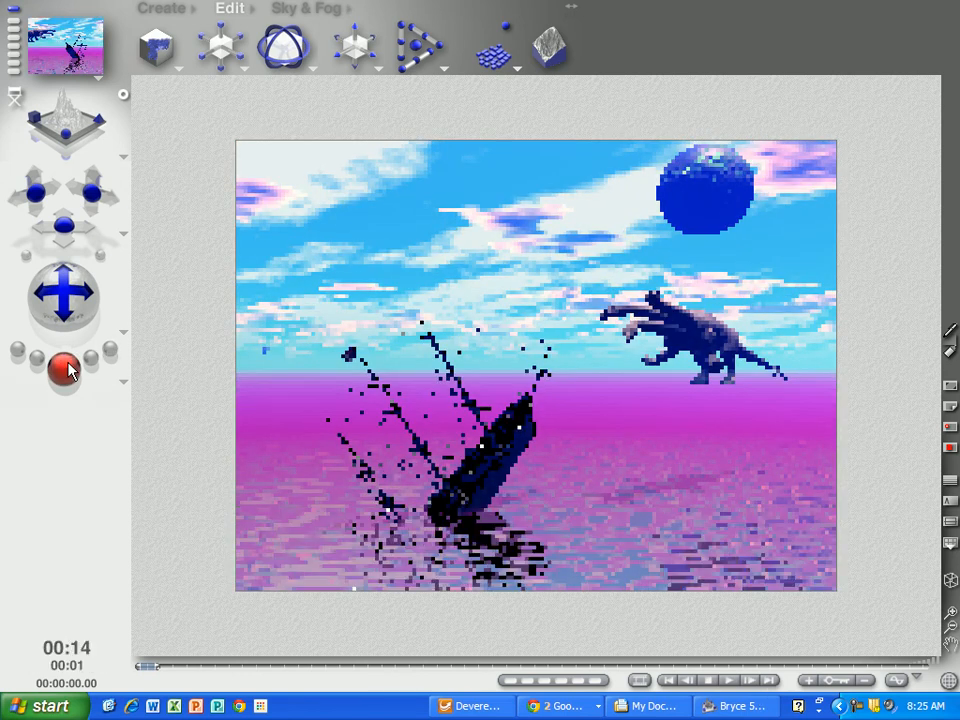
click(690, 409)
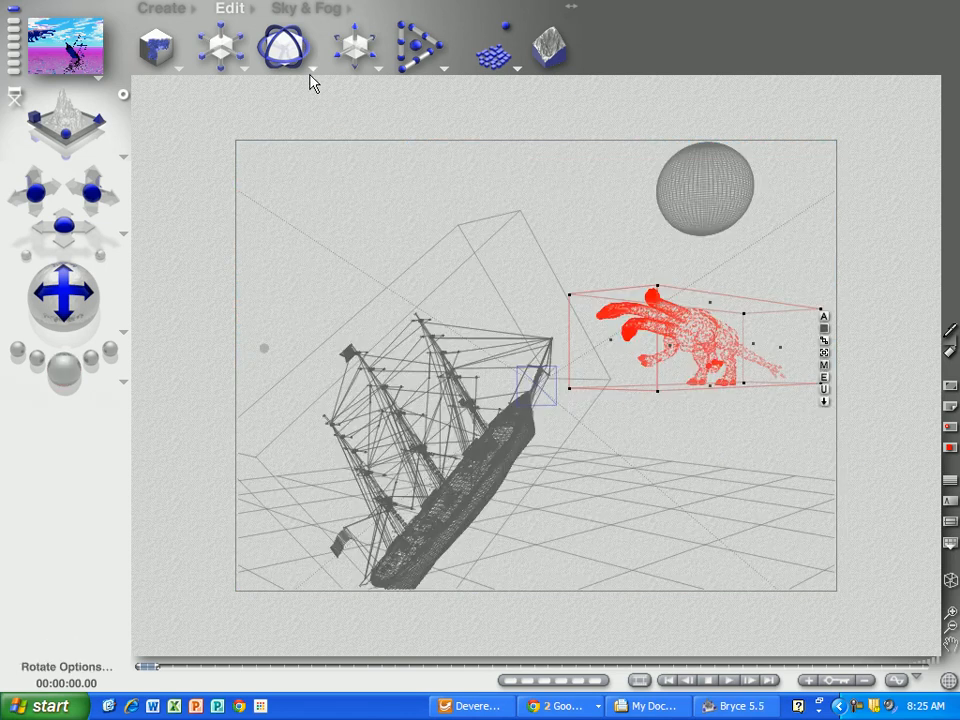
Step: Rotate the Hydra so its heads tilt down toward the sea and its tail points up, and render the scene
drag(63, 293, 63, 344)
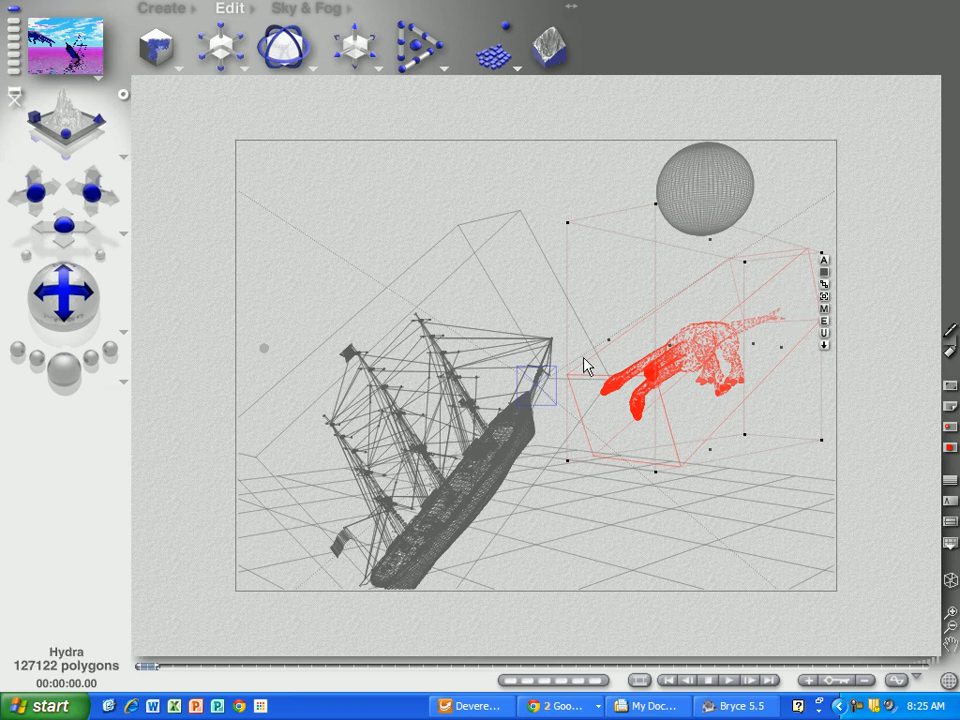
click(71, 368)
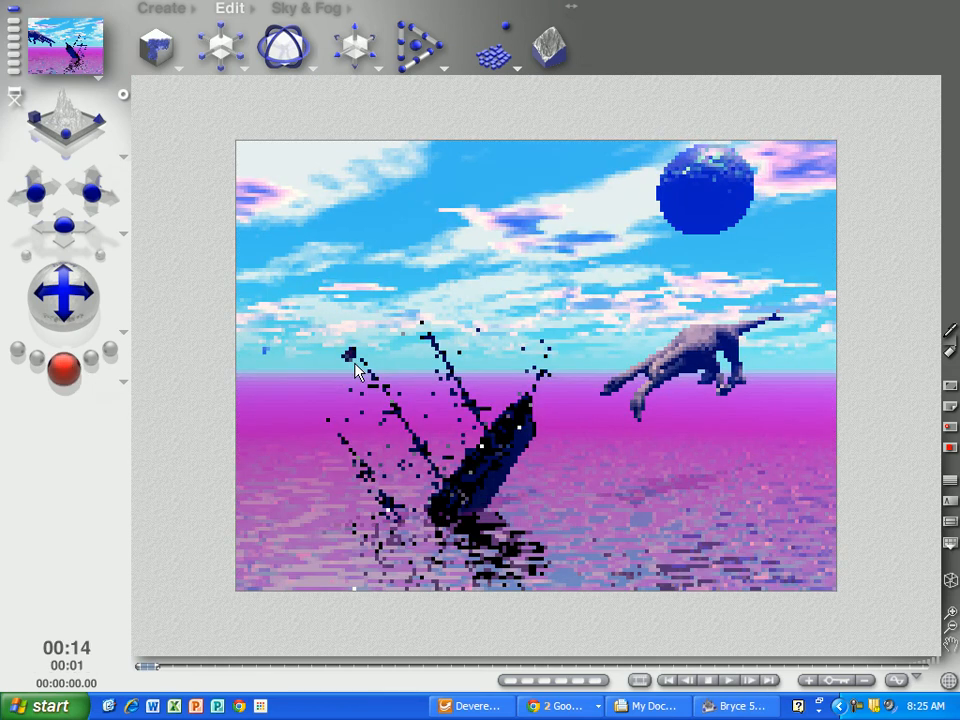